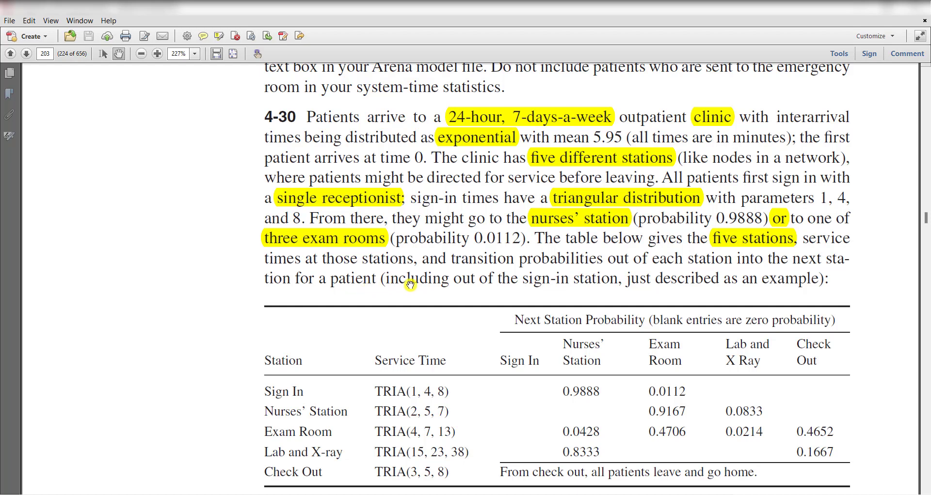
# - Read Exercise 4-30 on the outpatient clinic, including the station service times, transition probabilities and required simulation outputs
pyautogui.scroll(-3, 410, 285)
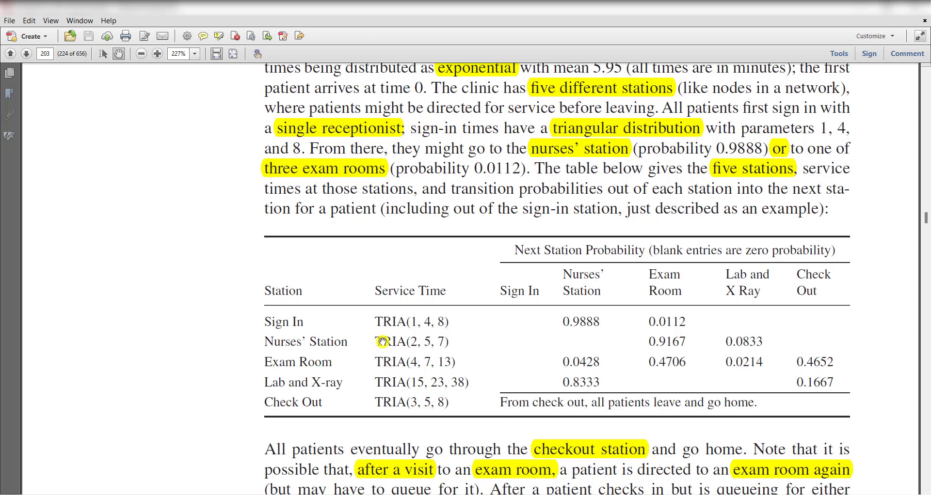
pyautogui.scroll(-3, 396, 324)
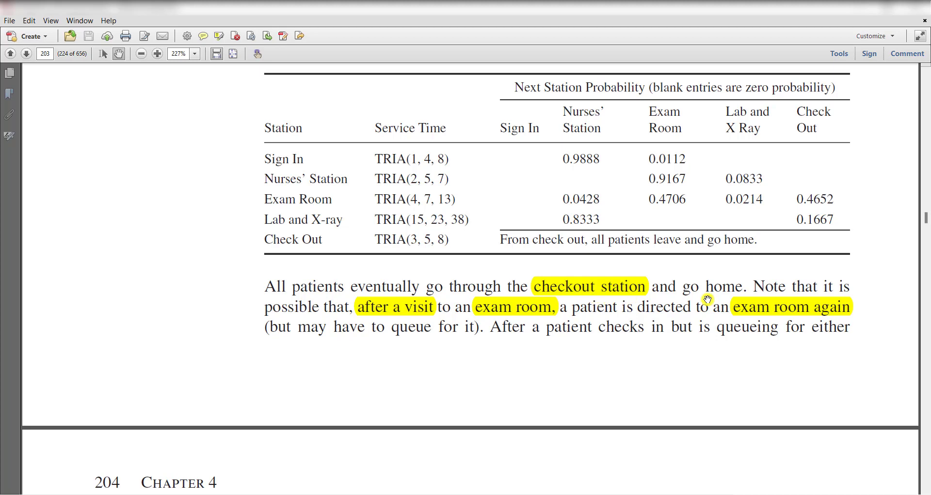
pyautogui.scroll(-2, 708, 300)
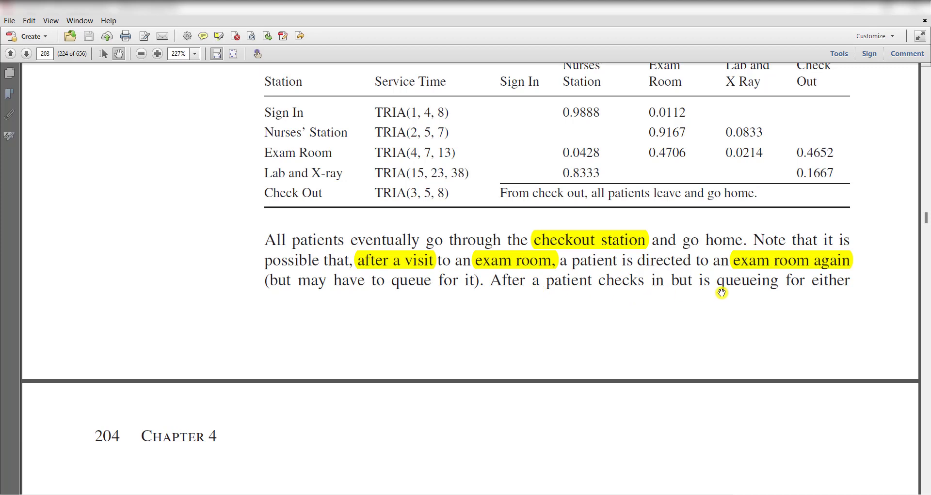
pyautogui.scroll(-5, 722, 292)
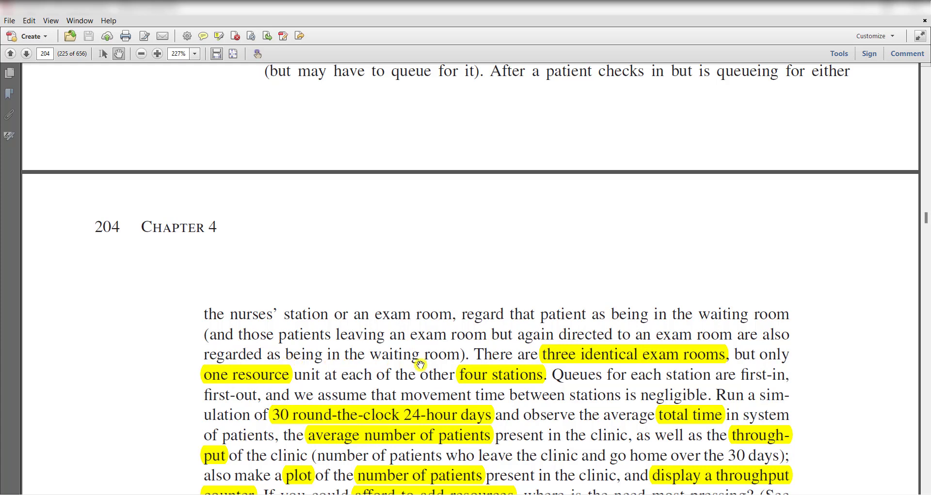
pyautogui.scroll(-4, 420, 364)
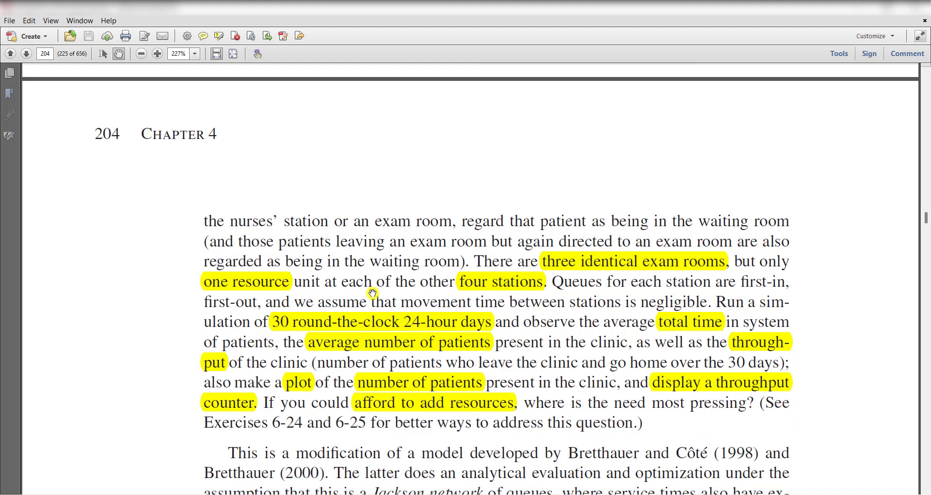
pyautogui.scroll(-2, 534, 298)
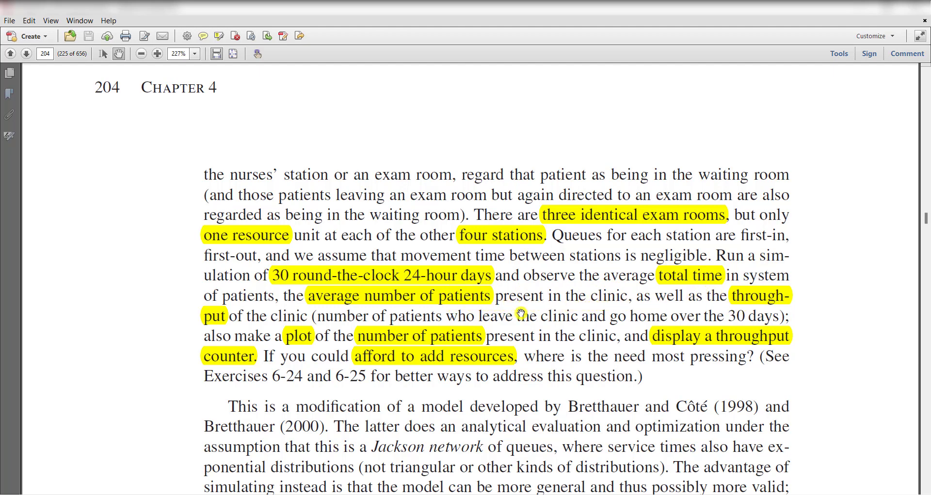
pyautogui.scroll(-3, 379, 321)
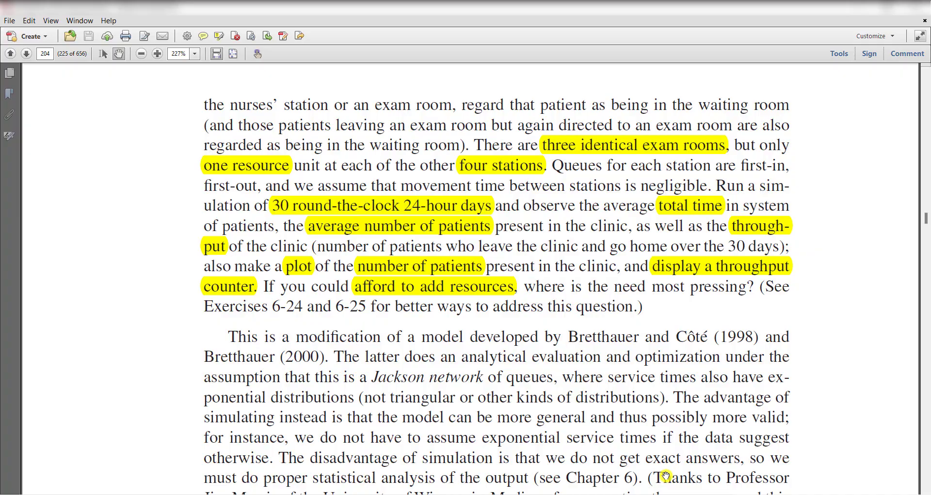
# - Switch to the Arena model of Exercise 4-30 and review the arrival settings of the Patients arrive Create module
pyautogui.click(653, 491)
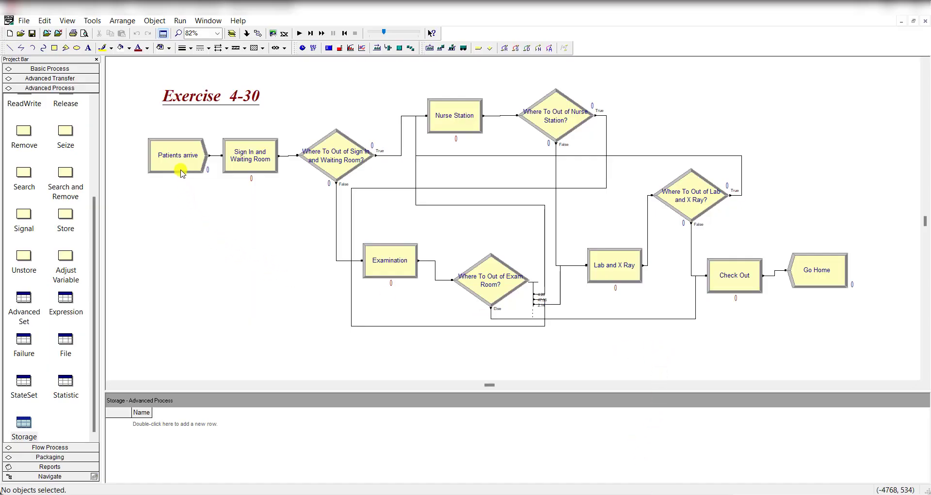
pyautogui.doubleClick(181, 170)
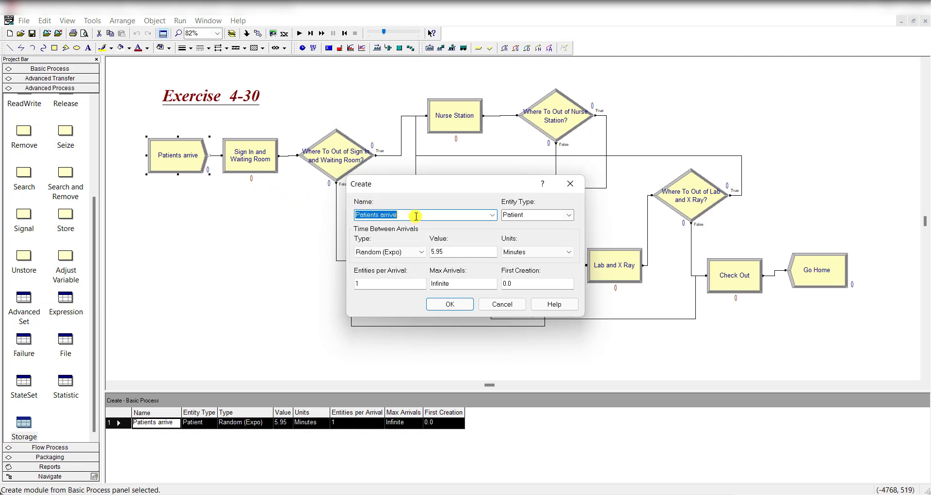
pyautogui.click(417, 213)
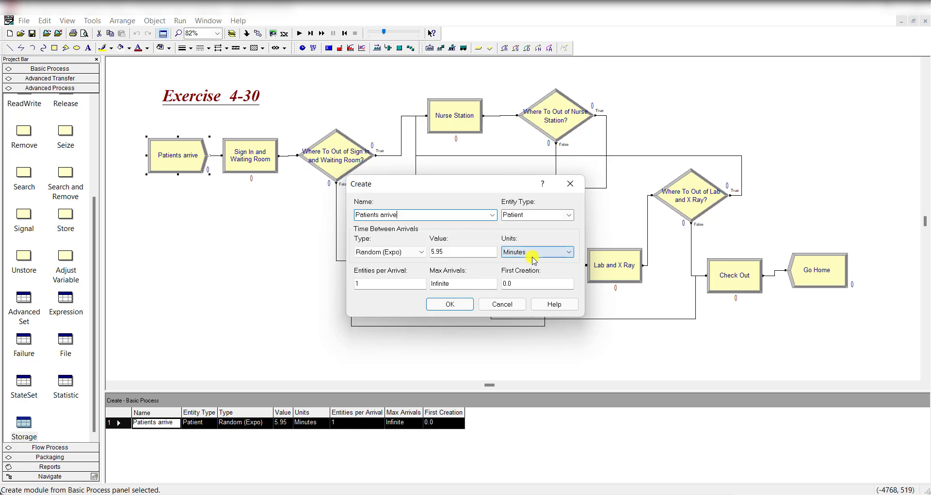
pyautogui.click(451, 304)
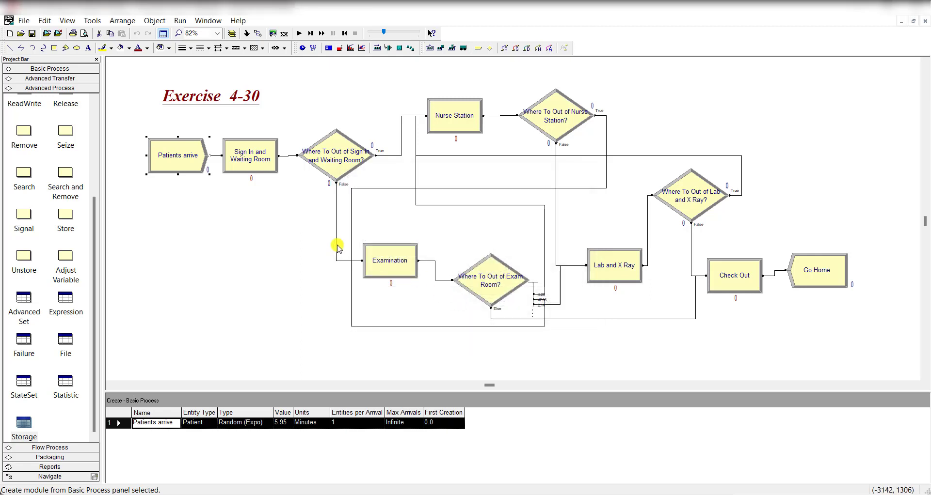
# - Review the Sign In and Waiting Room process, including its seized resource and its delay distribution
pyautogui.doubleClick(269, 167)
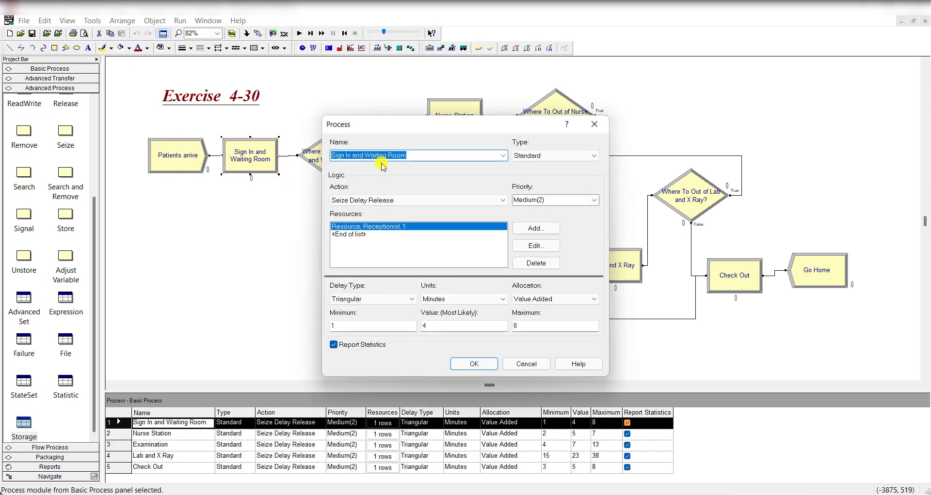
pyautogui.click(420, 159)
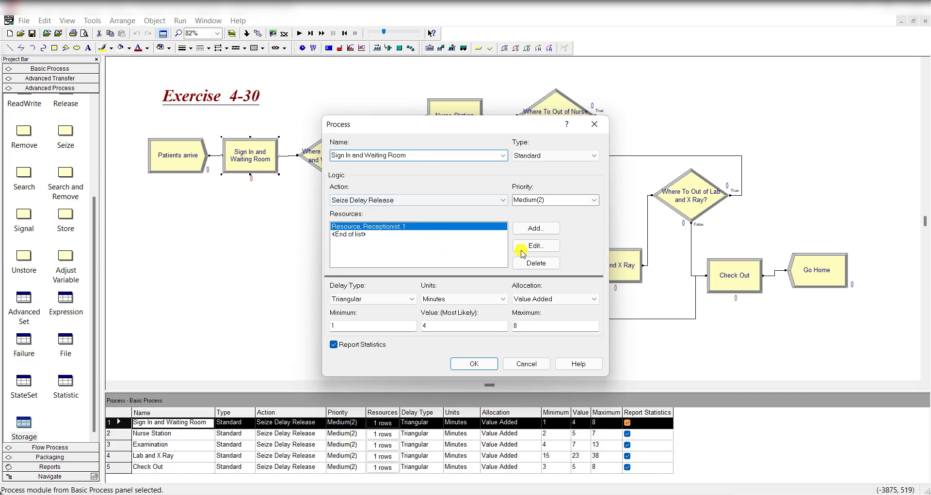
pyautogui.click(536, 245)
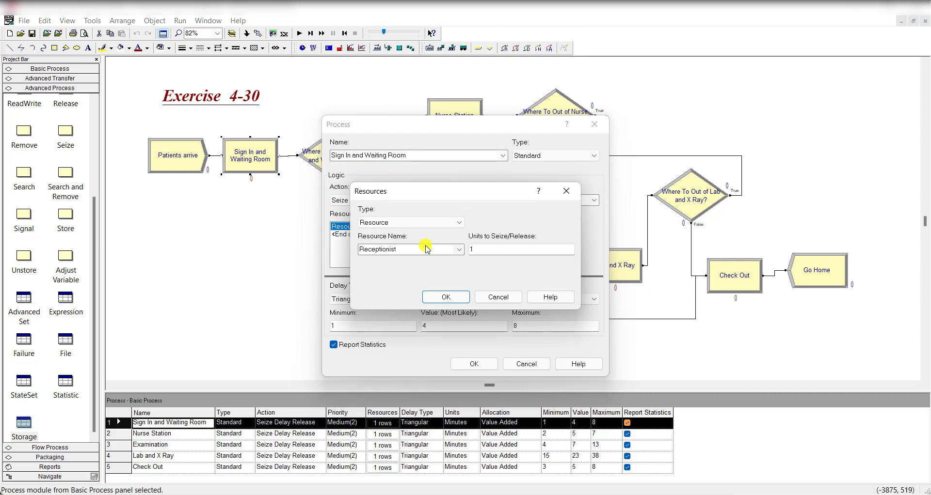
pyautogui.click(458, 296)
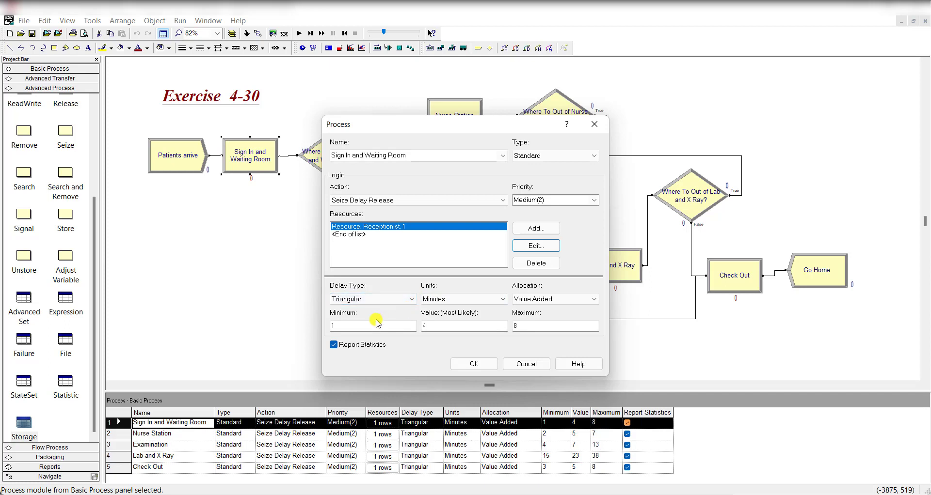
pyautogui.write('4')
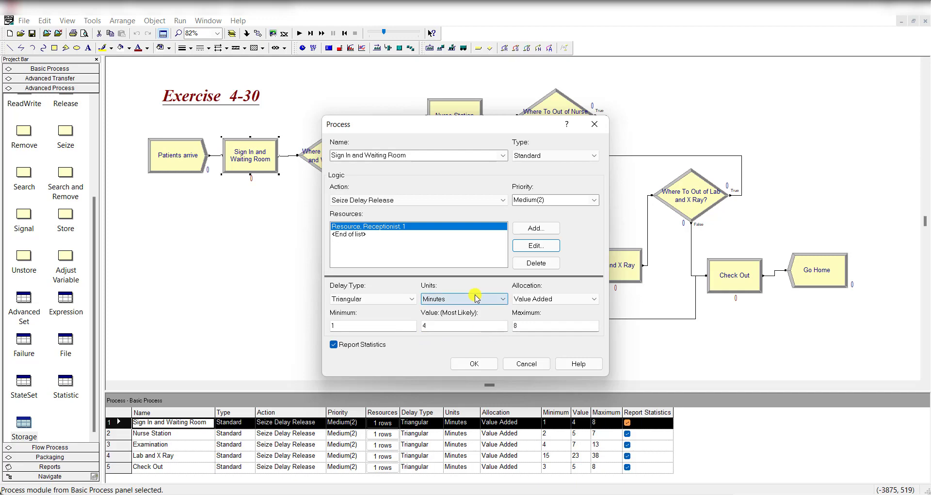
pyautogui.click(478, 358)
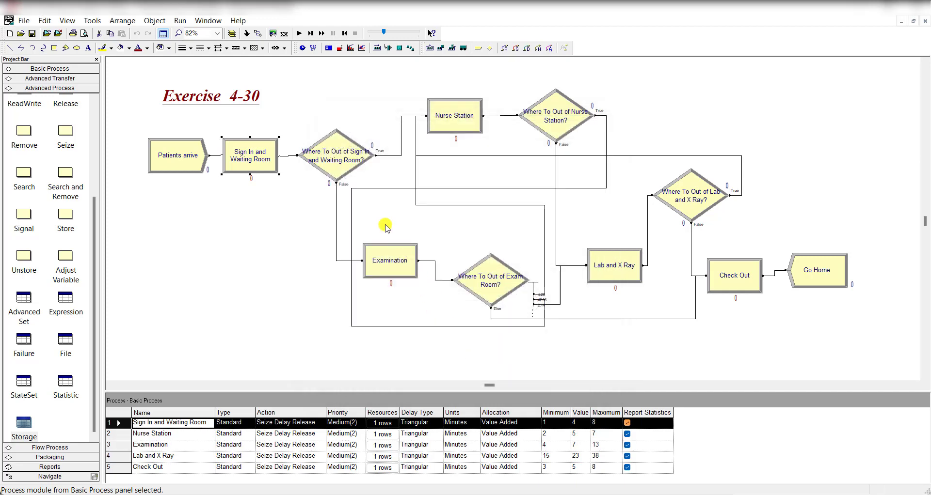
# - Check the type and true percentage of the decision that routes patients out of Sign In and Waiting Room
pyautogui.doubleClick(330, 141)
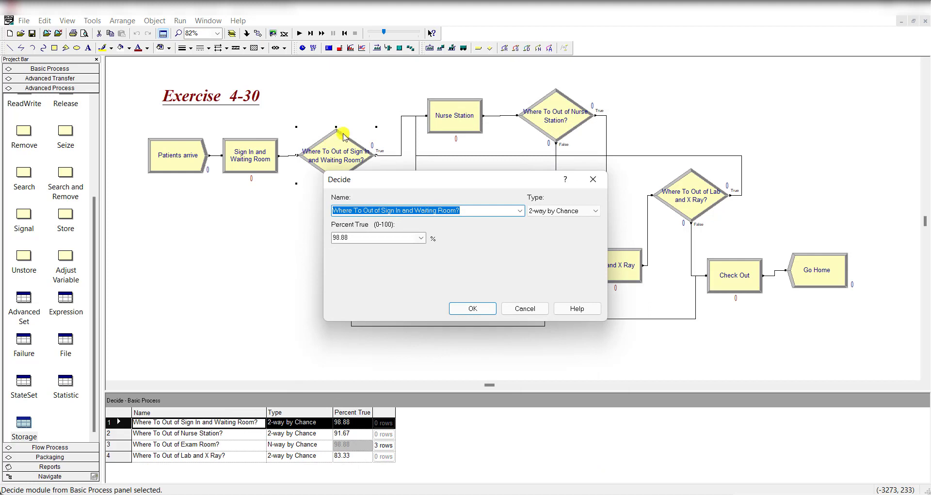
pyautogui.click(486, 212)
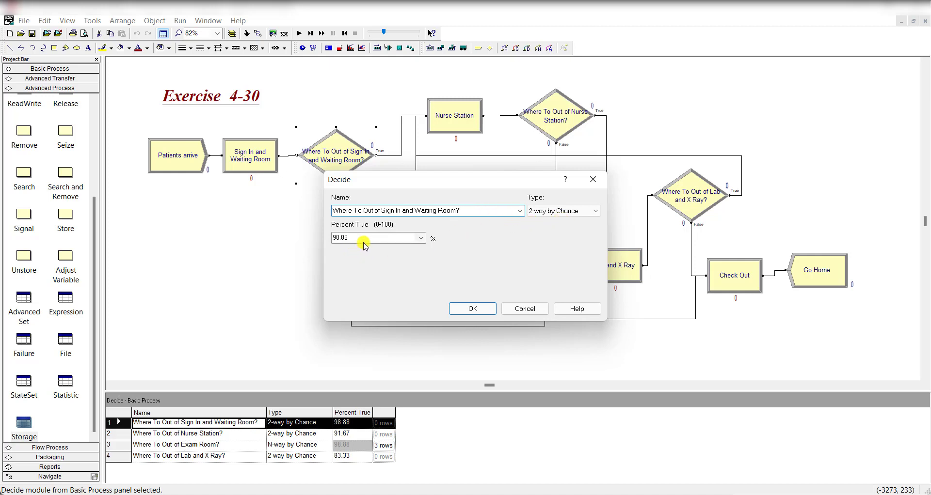
pyautogui.click(474, 309)
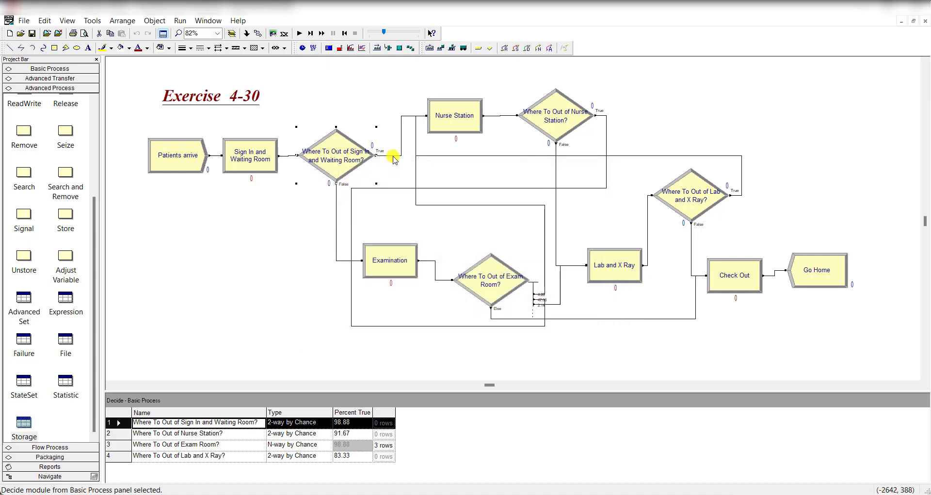
pyautogui.doubleClick(350, 176)
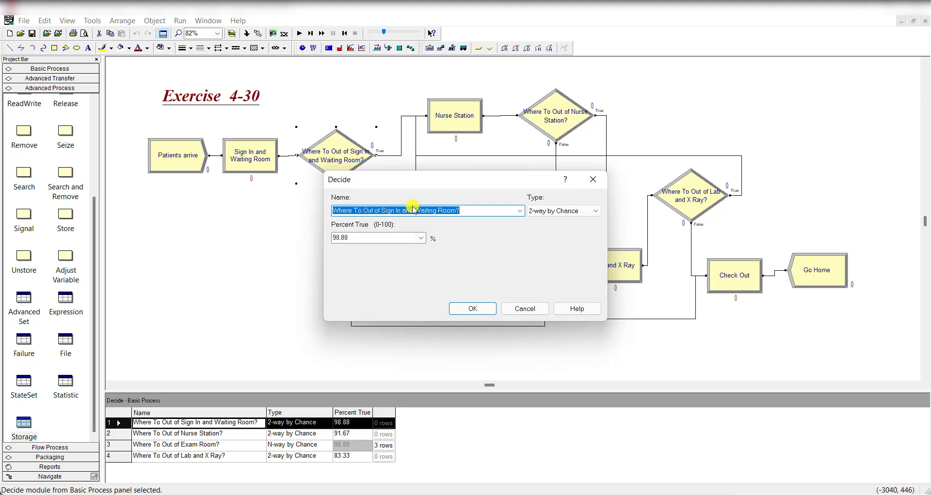
pyautogui.click(473, 307)
# - Review the action, resource and delay settings of the Nurse Station process
pyautogui.click(451, 106)
pyautogui.doubleClick(451, 107)
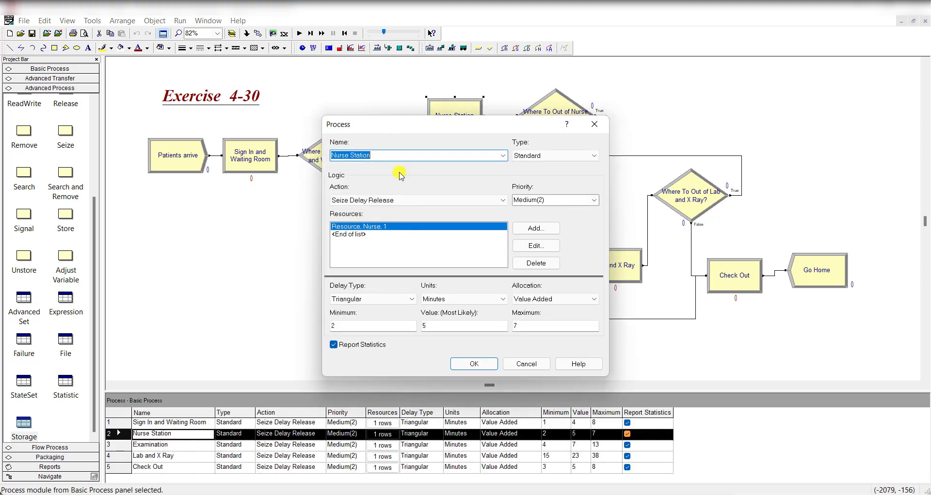
pyautogui.click(395, 155)
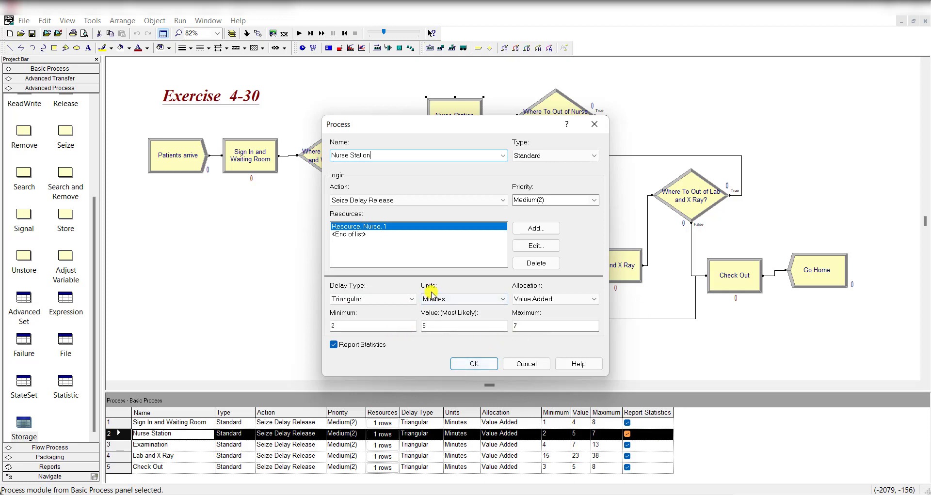
pyautogui.click(460, 364)
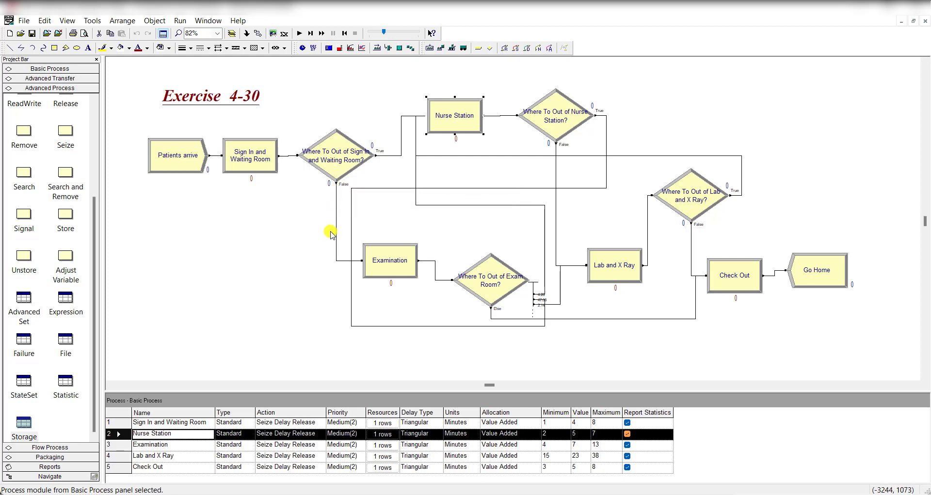
# - Trace the connection from the sign-in decision to Examination and review the Examination process's resource and delay settings
pyautogui.click(343, 261)
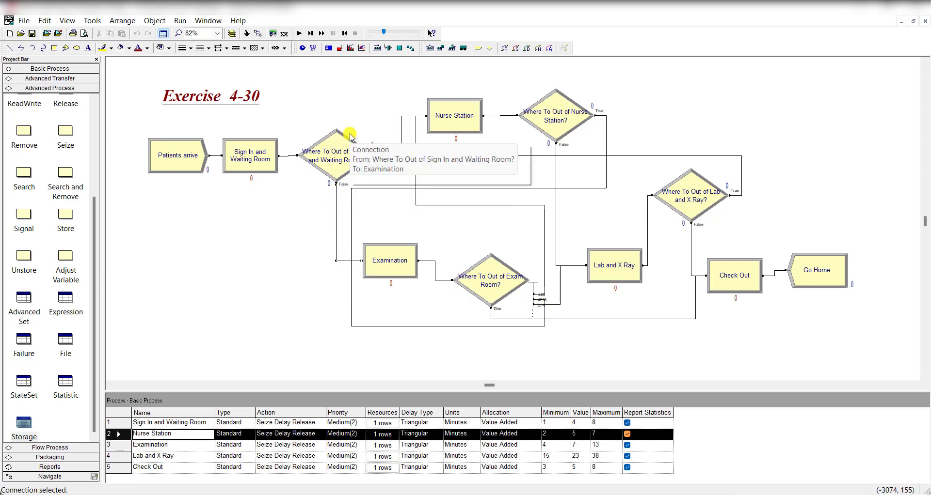
pyautogui.doubleClick(402, 257)
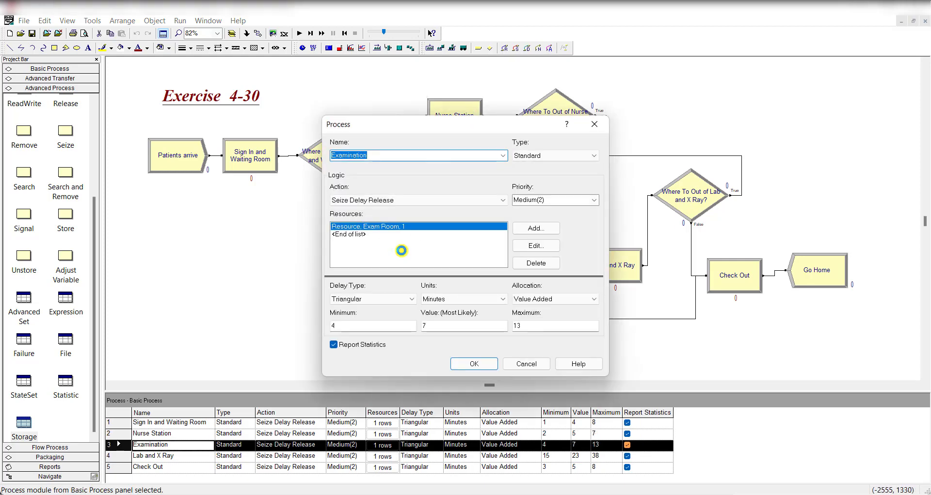
pyautogui.click(379, 156)
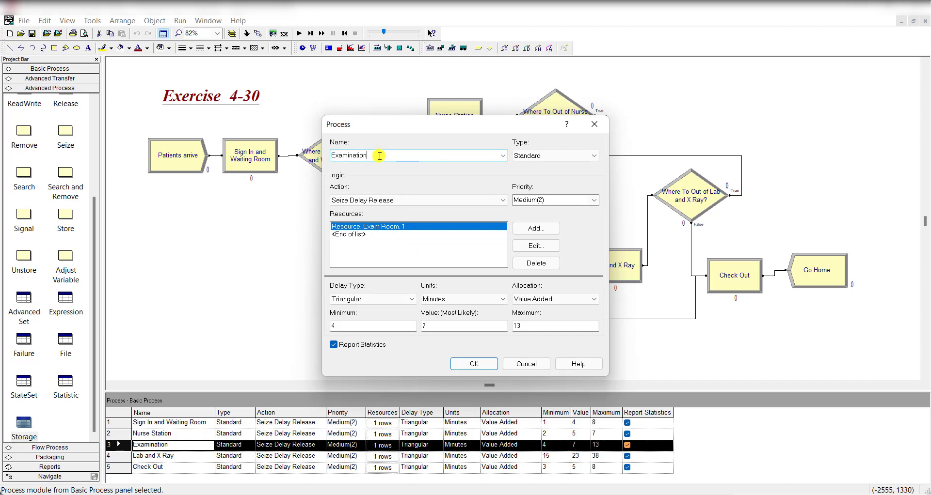
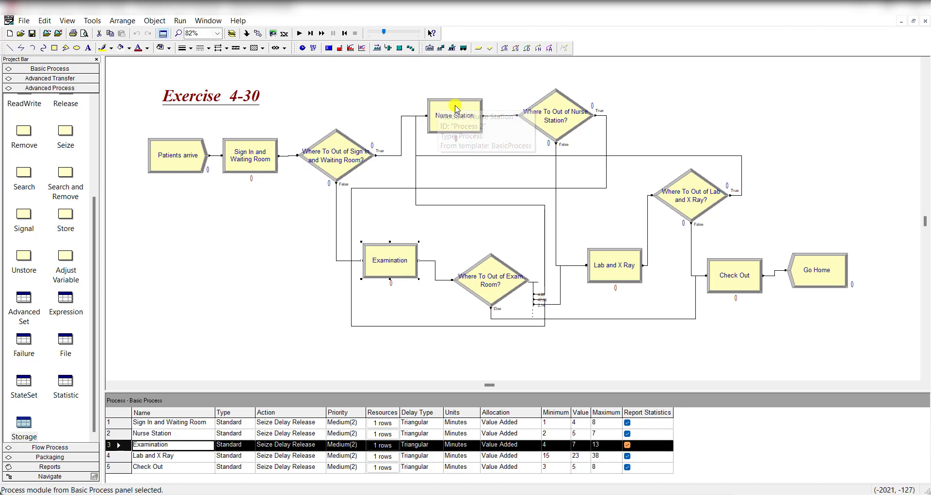
# - Check the type and true percentage of the decision that routes patients out of Nurse Station
pyautogui.click(459, 109)
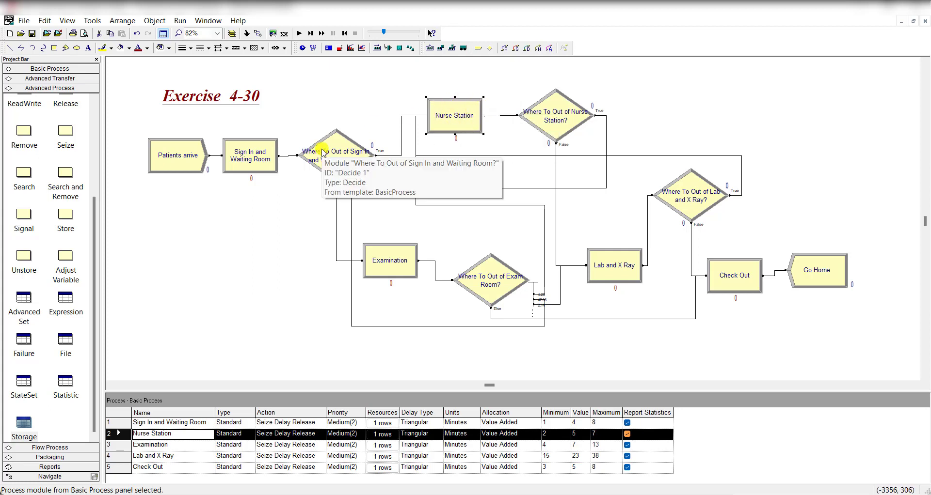
pyautogui.click(554, 108)
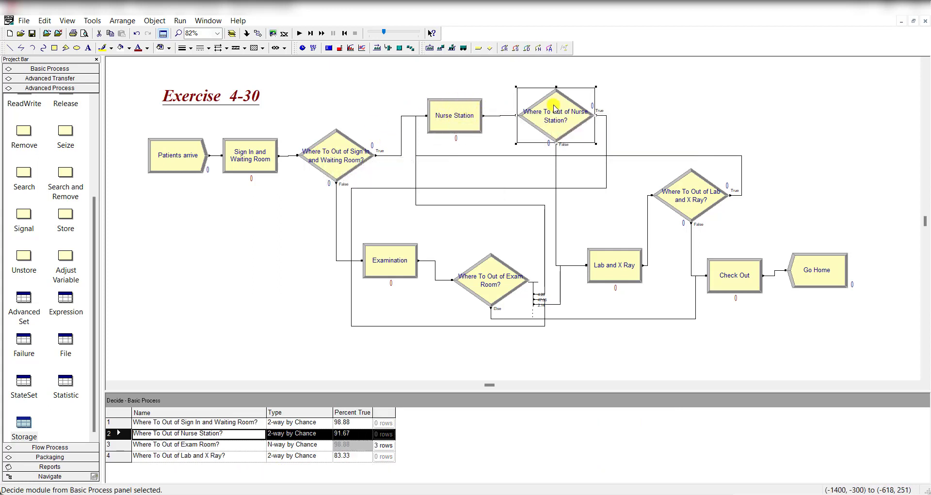
pyautogui.doubleClick(554, 108)
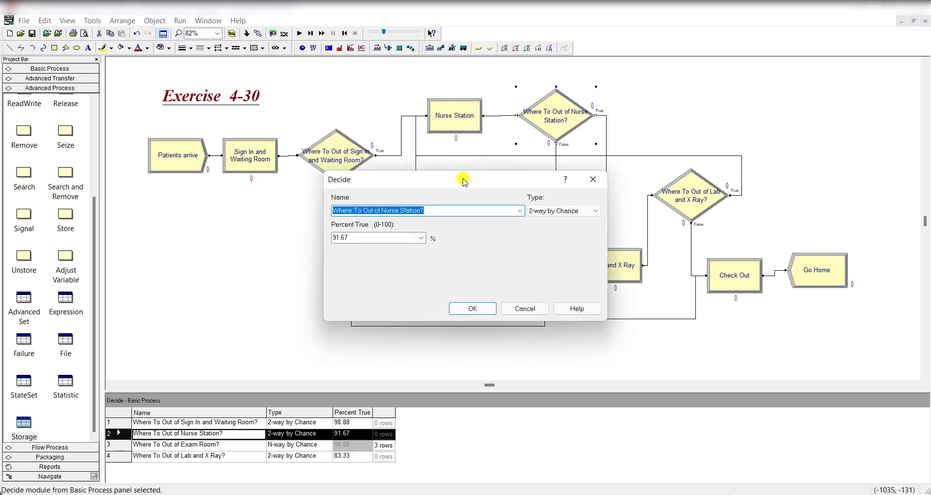
pyautogui.click(452, 214)
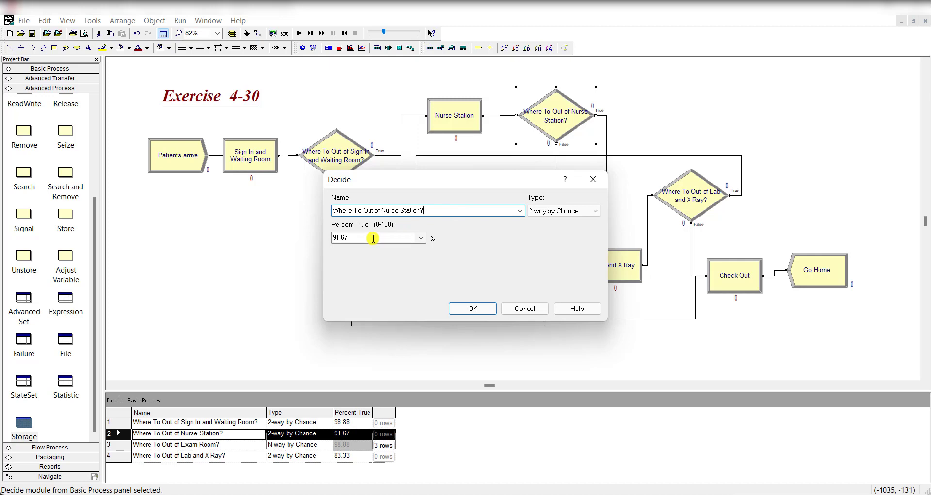
pyautogui.click(458, 307)
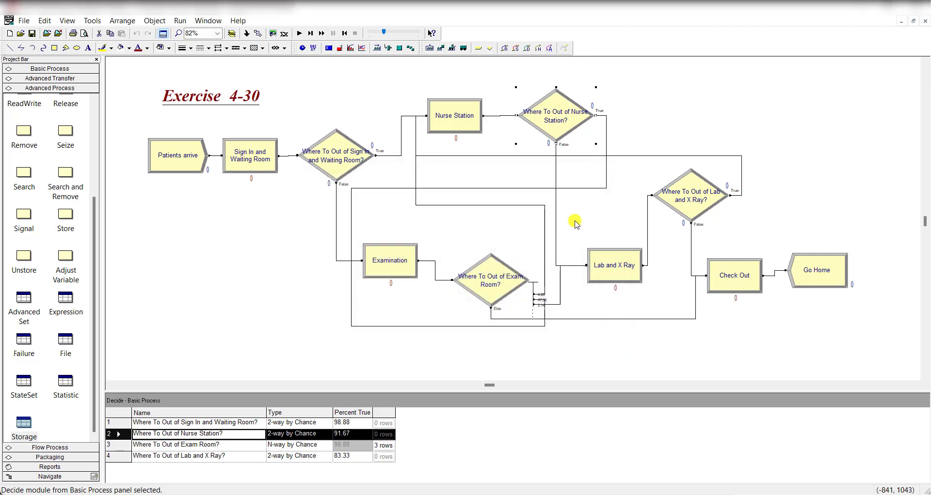
# - Trace the nurse station decision's true branch to Examination and recheck the decision's true percentage
pyautogui.click(593, 189)
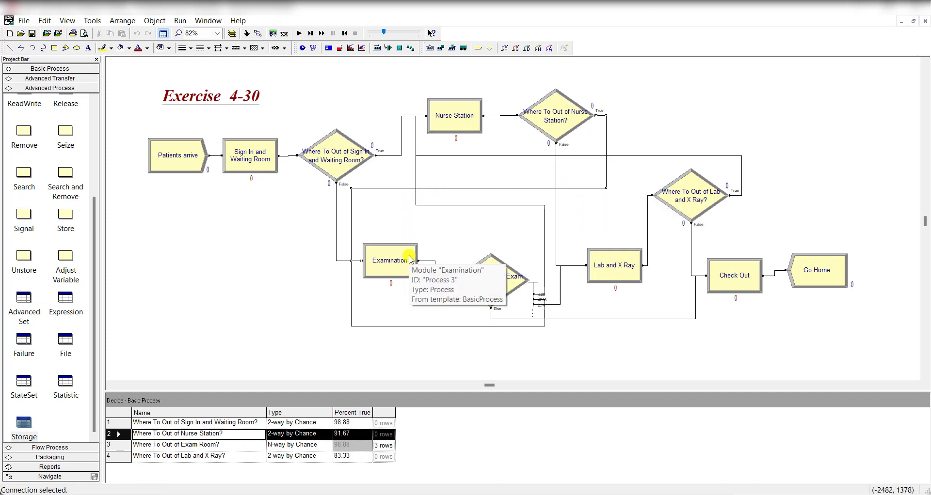
pyautogui.doubleClick(563, 119)
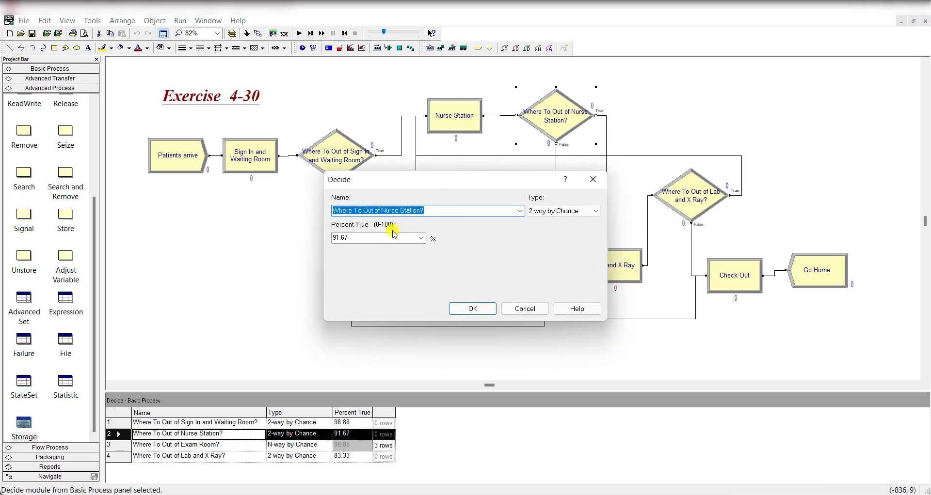
pyautogui.click(465, 301)
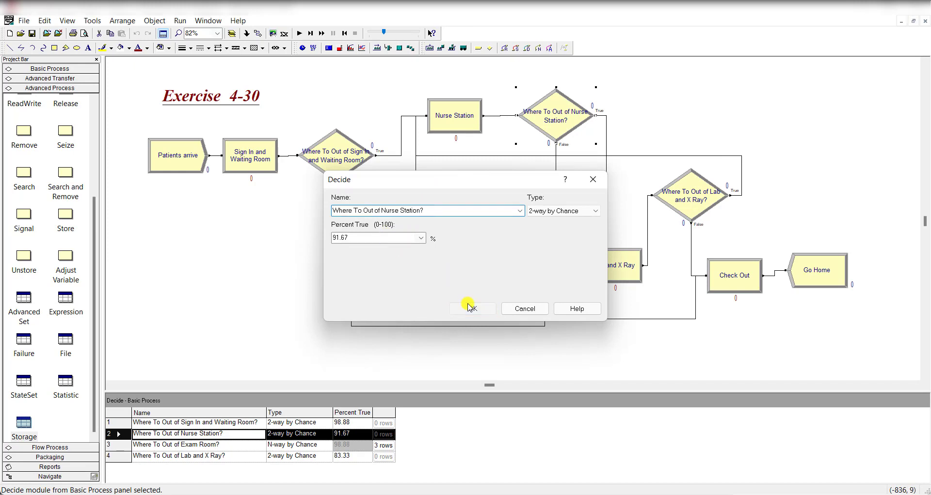
pyautogui.click(583, 219)
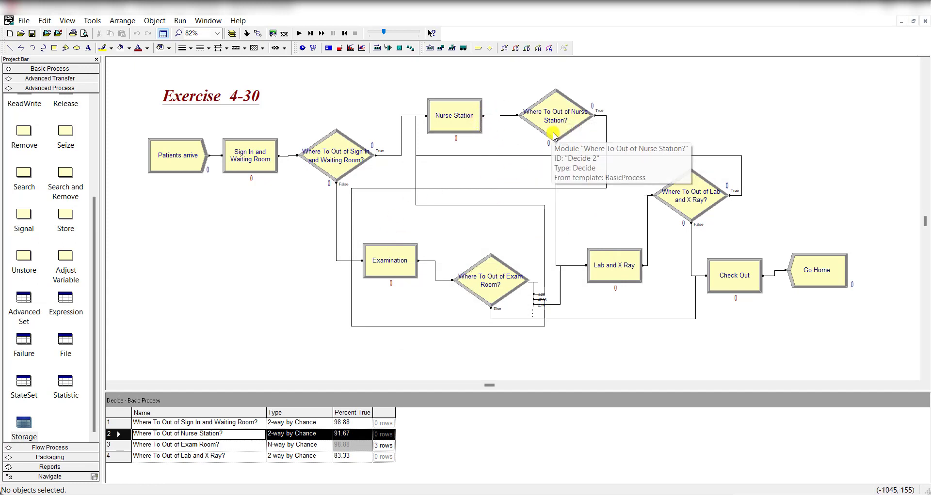
# - Trace the nurse station decision's false branch to Lab and X Ray and review that process's resource and delay settings
pyautogui.click(557, 164)
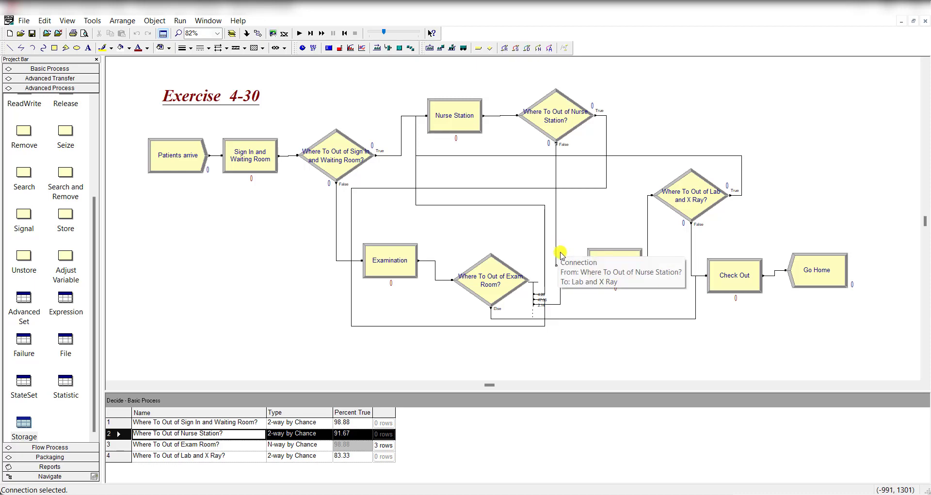
pyautogui.doubleClick(615, 254)
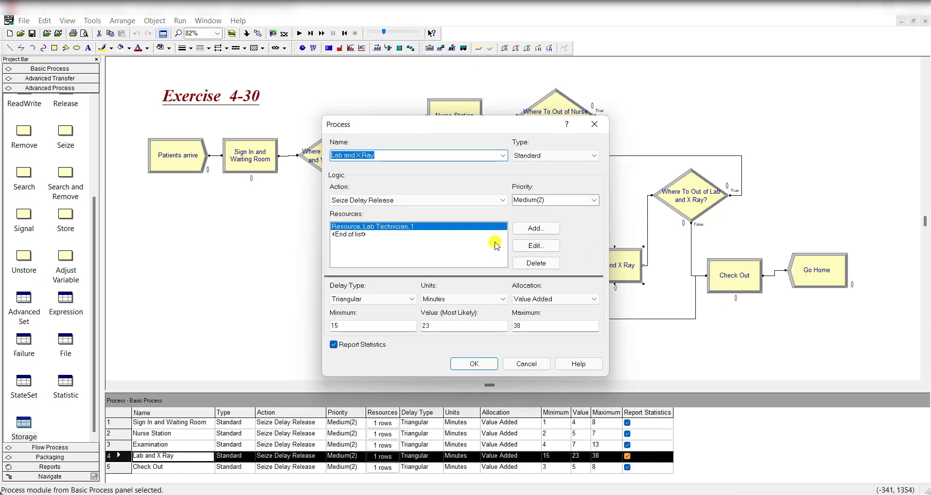
pyautogui.click(443, 159)
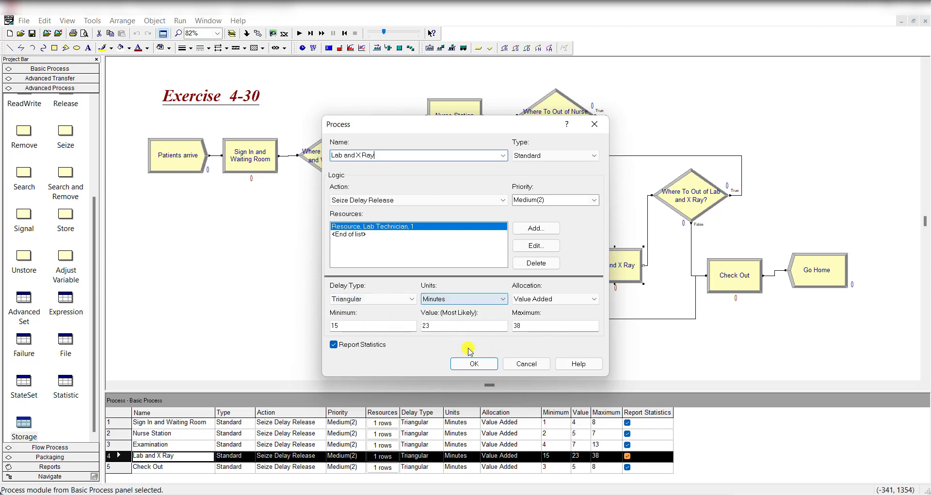
pyautogui.click(471, 362)
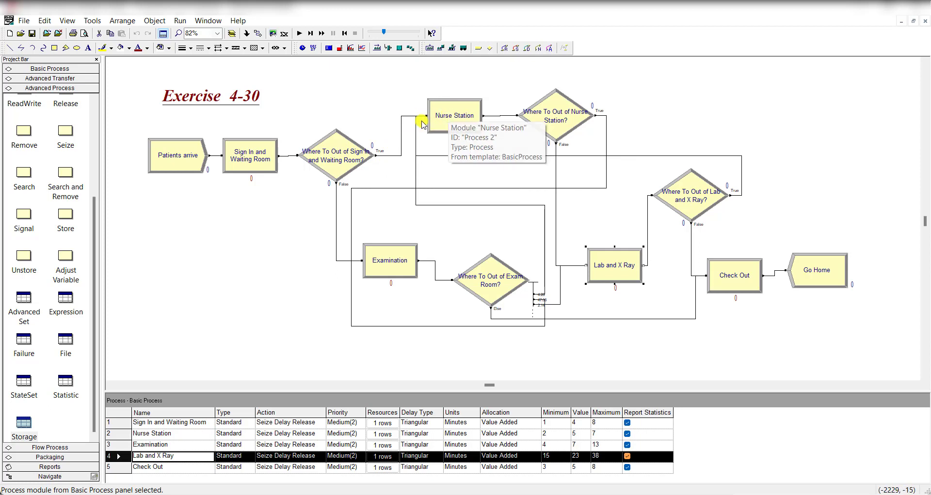
# - Retrace the patient routes from the nurse station and sign-in decisions to Examination and Lab and X Ray
pyautogui.click(443, 114)
pyautogui.click(558, 115)
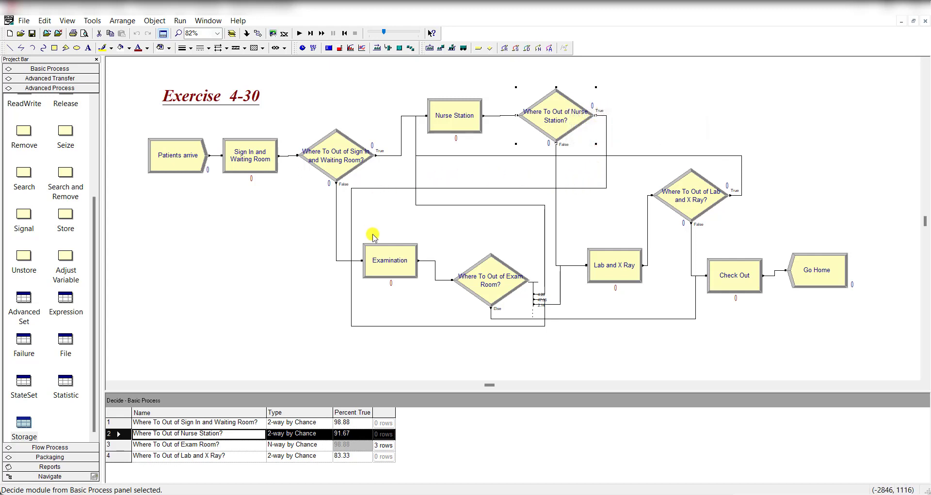
pyautogui.click(392, 188)
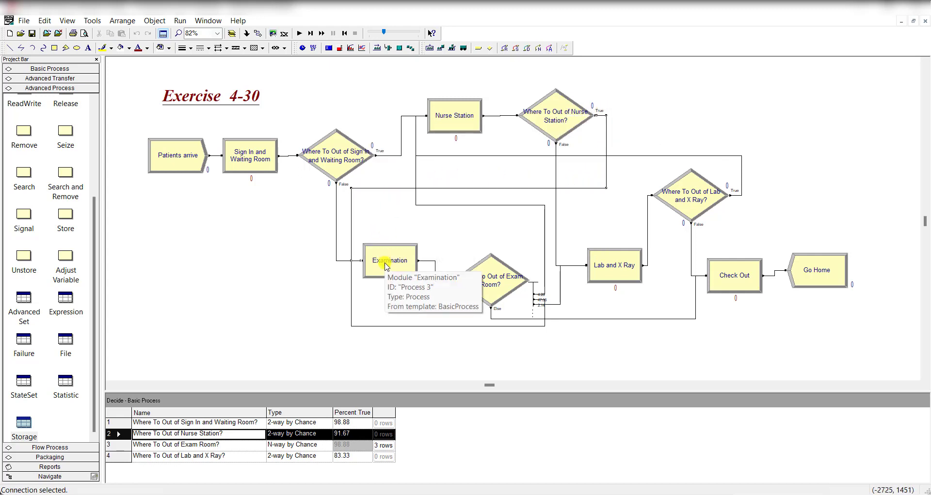
pyautogui.click(592, 262)
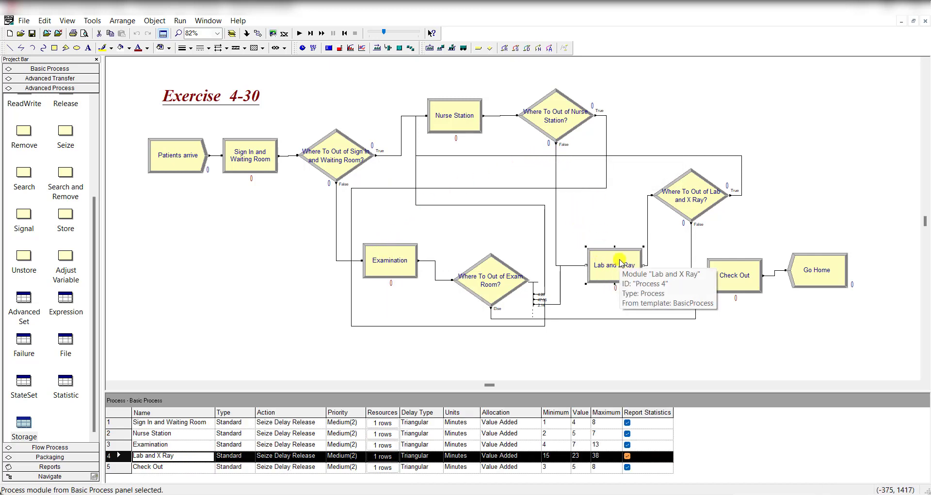
pyautogui.click(606, 218)
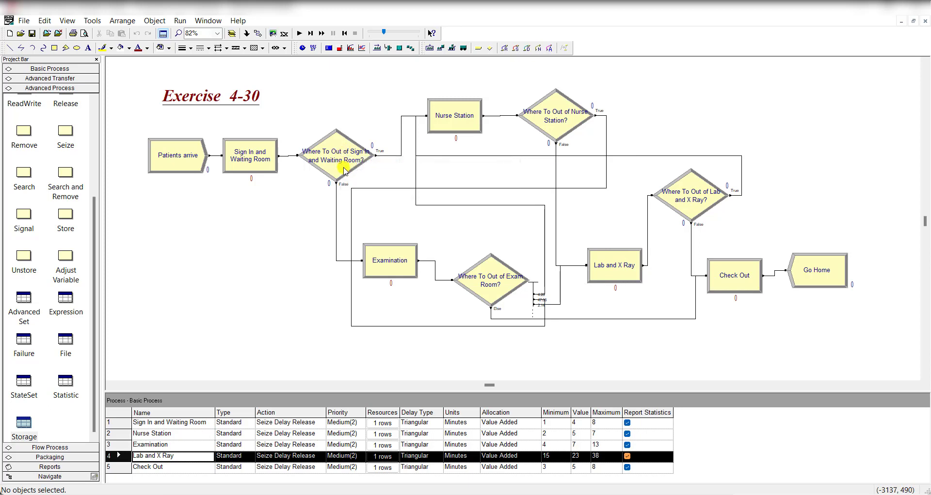
pyautogui.click(337, 205)
pyautogui.click(383, 259)
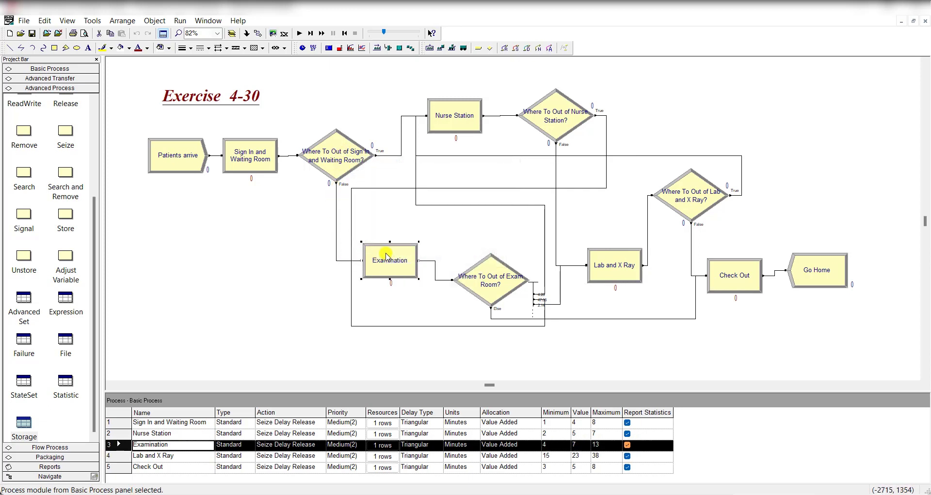
# - Review the type and each listed percentage of the decision that routes patients out of the exam room
pyautogui.doubleClick(490, 272)
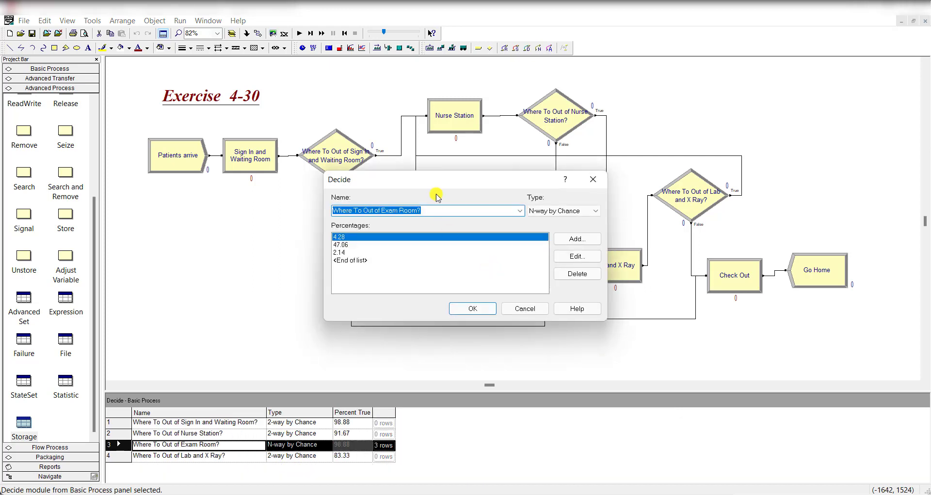
pyautogui.moveTo(459, 183); pyautogui.dragTo(628, 185)
pyautogui.click(594, 210)
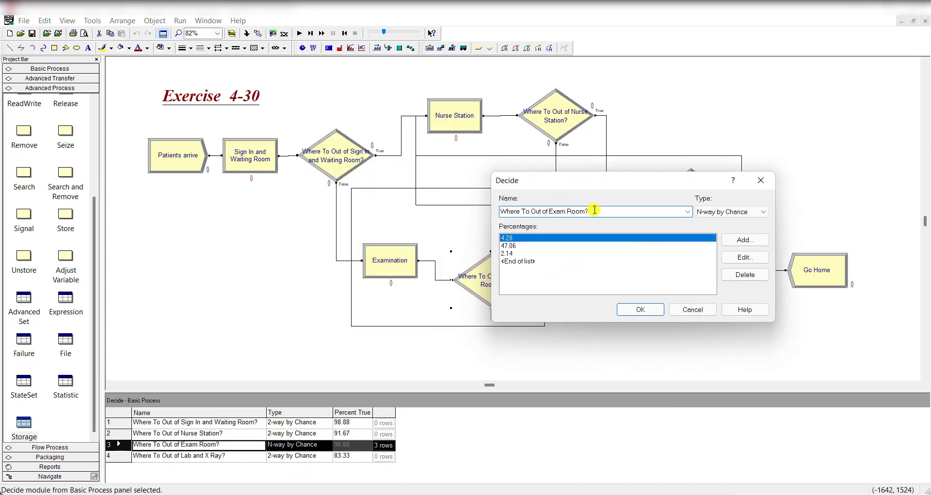
pyautogui.click(533, 246)
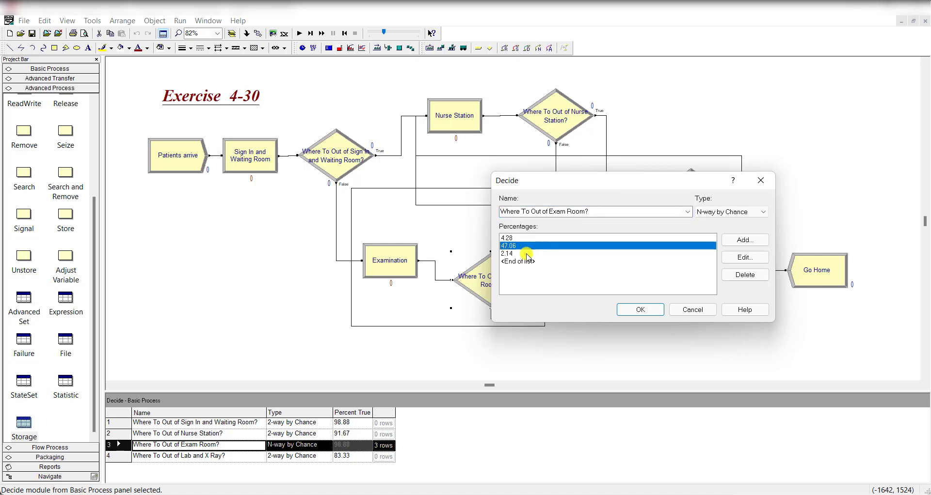
pyautogui.click(528, 254)
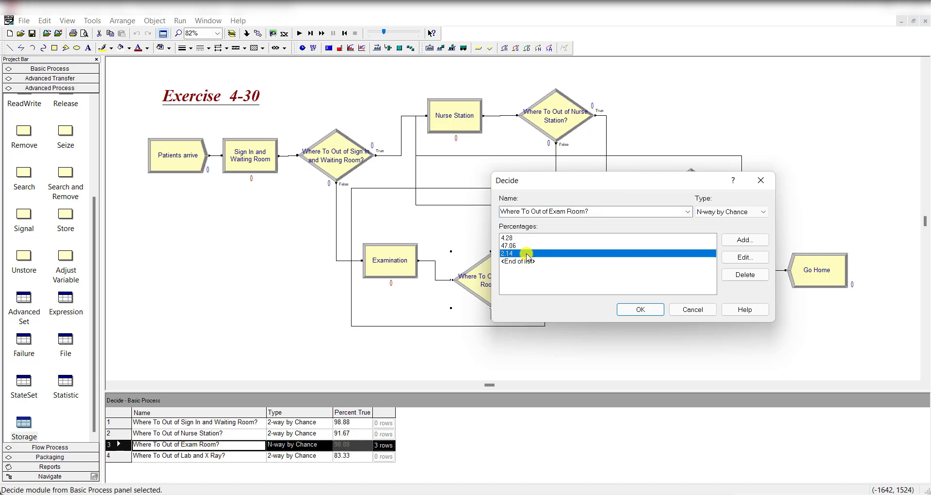
pyautogui.click(652, 310)
# - Trace the exam room decision's percentage branches to their destination modules and its else branch to Check Out
pyautogui.click(533, 296)
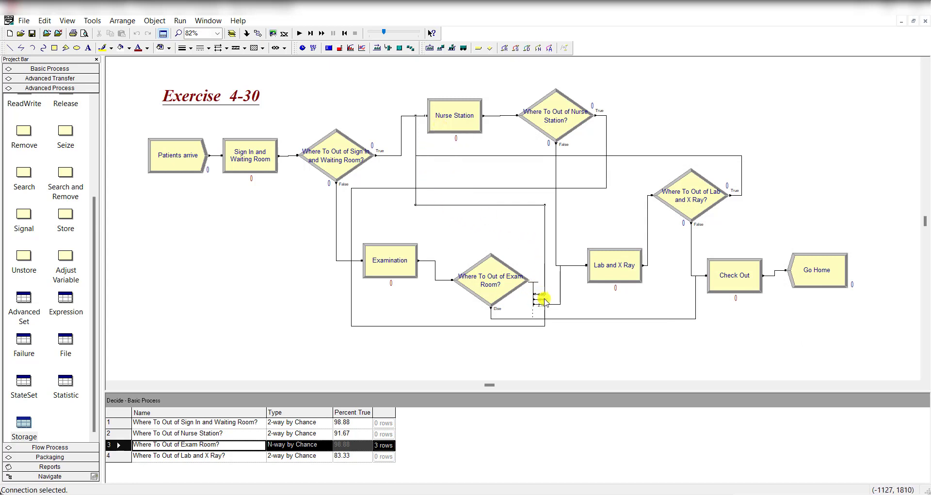
pyautogui.click(545, 300)
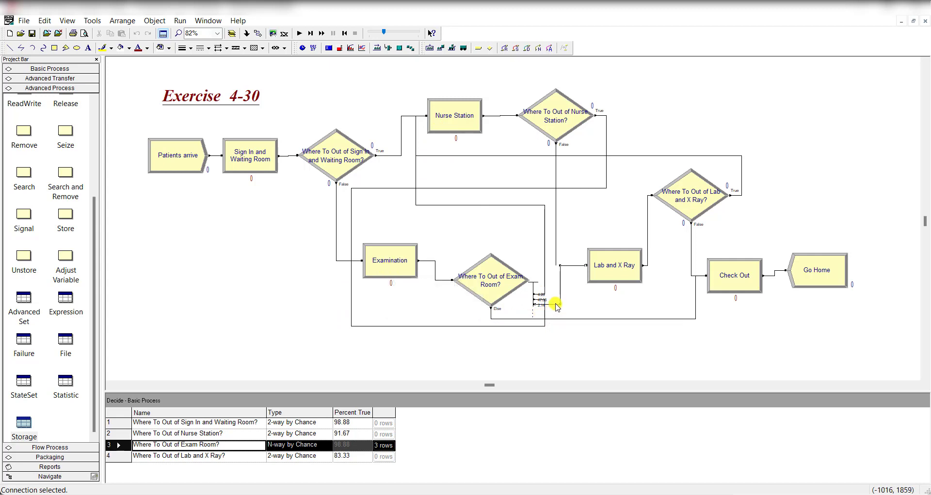
pyautogui.click(595, 262)
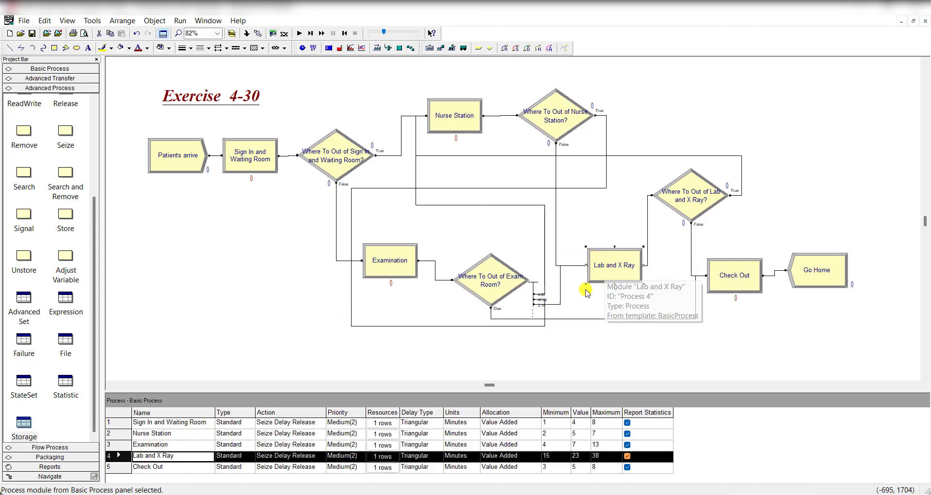
pyautogui.click(573, 319)
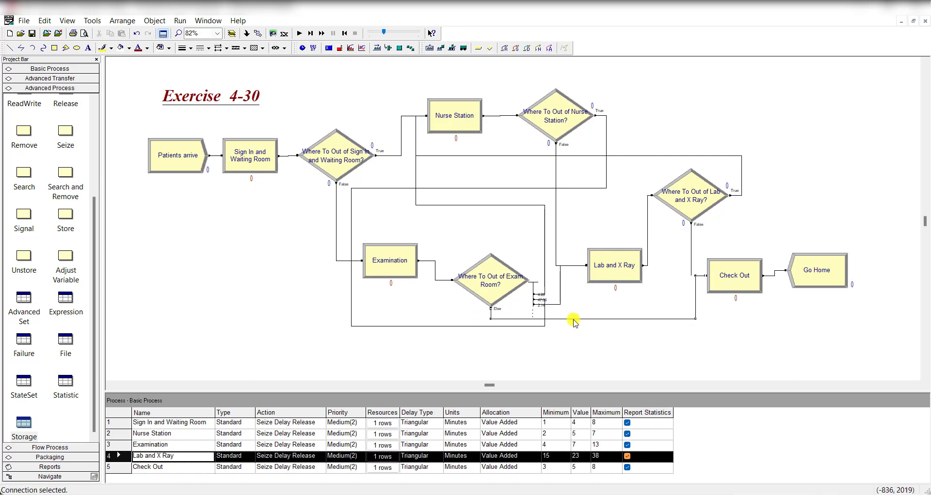
# - Review the Check Out process, including its action, seized resource and delay distribution
pyautogui.click(751, 267)
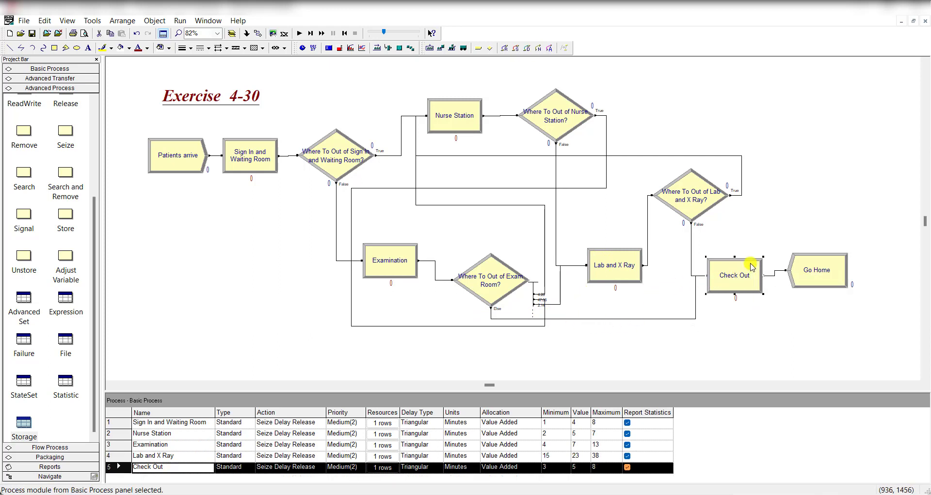
pyautogui.doubleClick(751, 267)
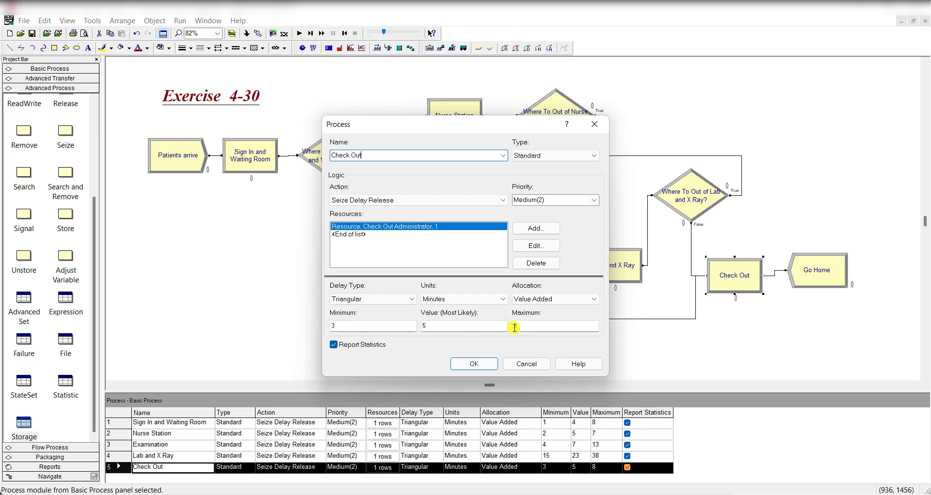
pyautogui.click(473, 364)
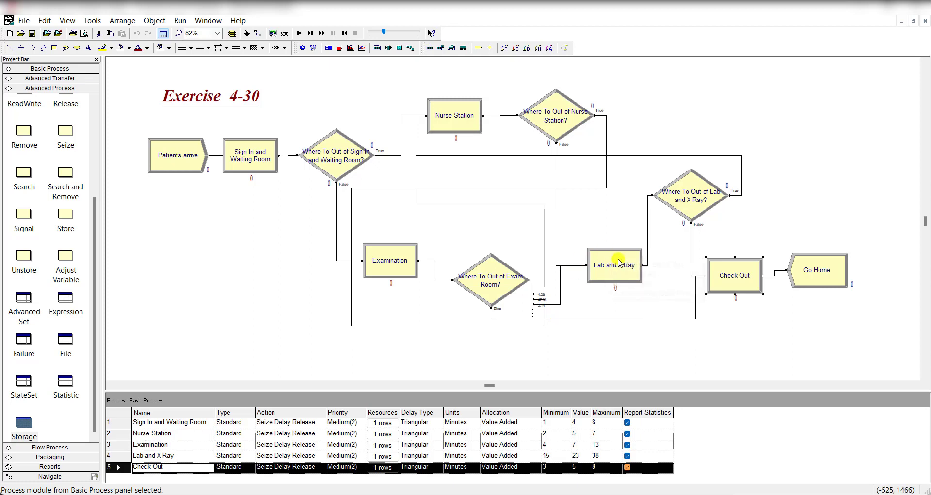
# - Check the type and true percentage of the decision that routes patients out of Lab and X Ray
pyautogui.click(691, 184)
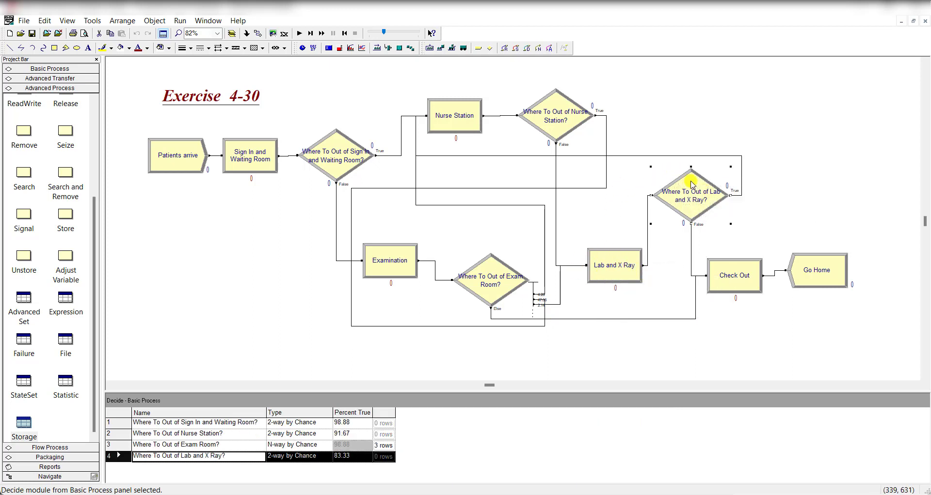
pyautogui.doubleClick(691, 185)
pyautogui.click(465, 213)
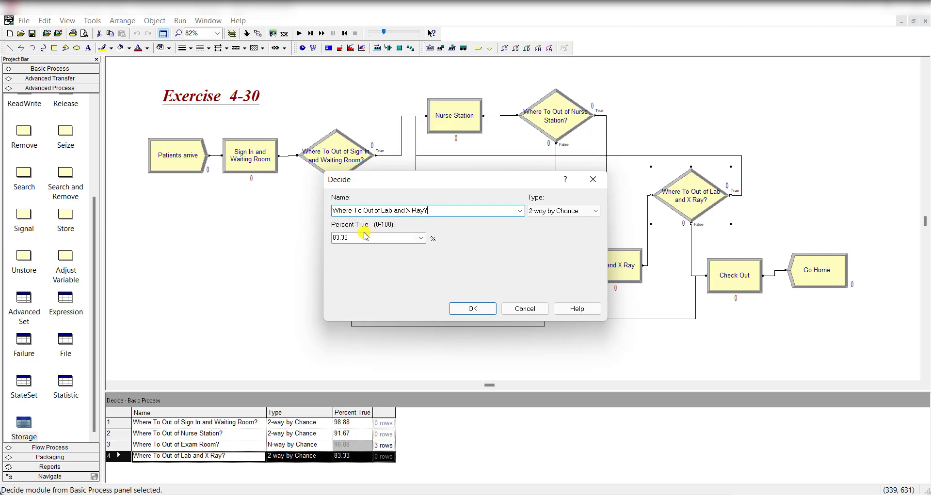
pyautogui.click(468, 308)
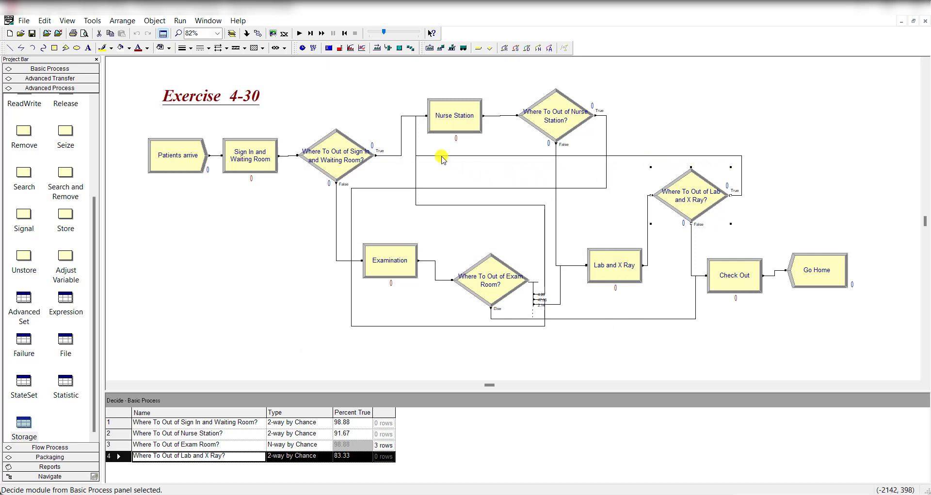
# - Trace the lab decision's true branch to Nurse Station and false branch to Check Out, and inspect the Go Home dispose module
pyautogui.click(741, 174)
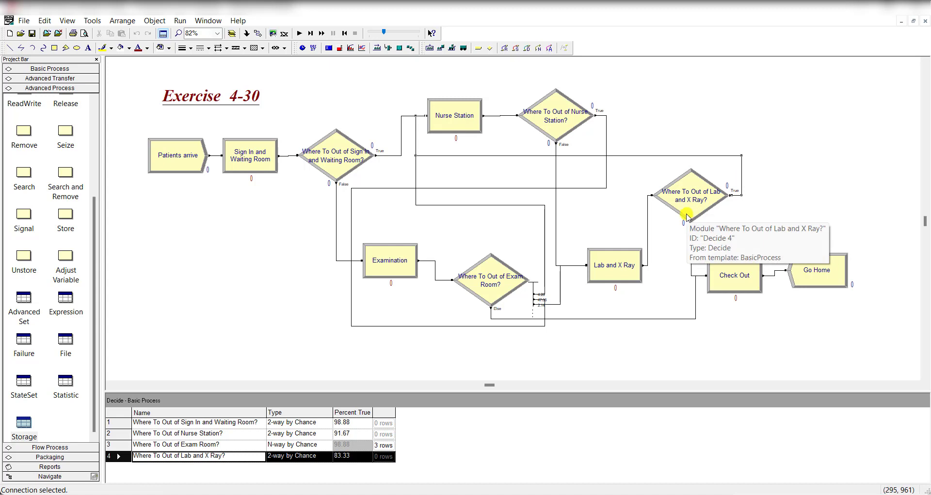
pyautogui.click(690, 245)
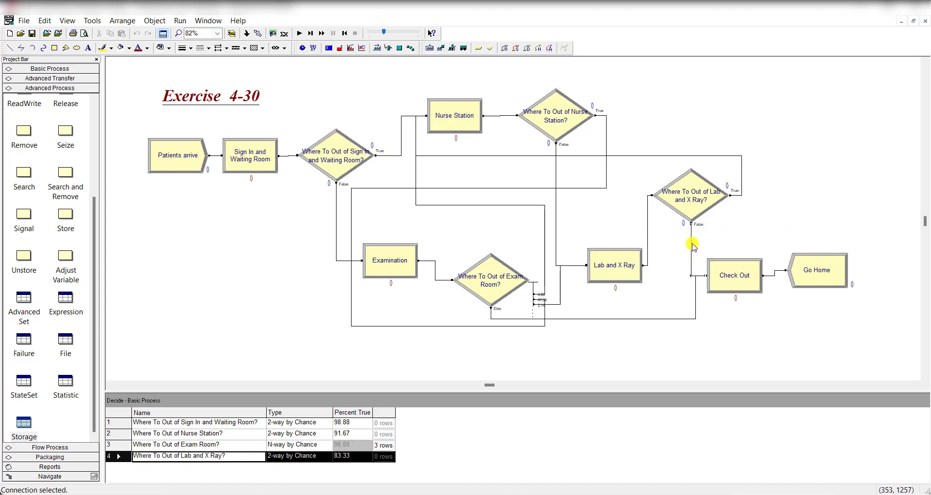
pyautogui.doubleClick(819, 270)
pyautogui.click(433, 280)
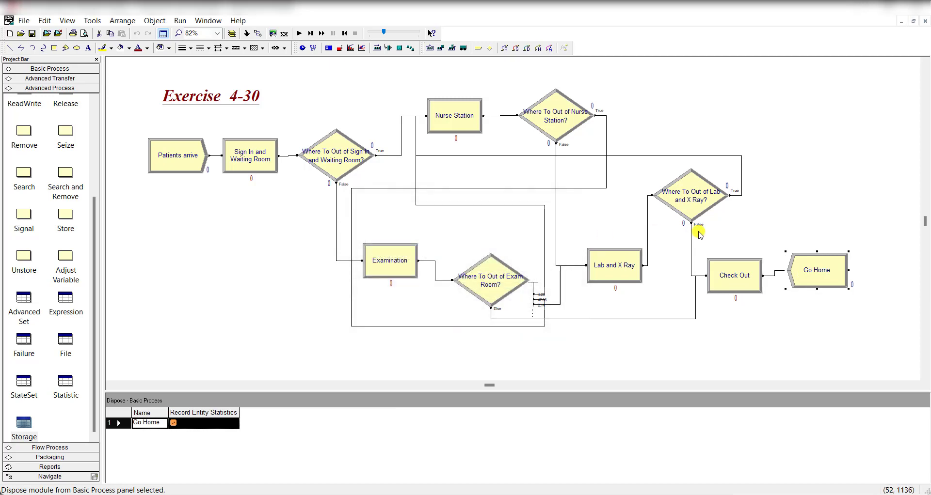